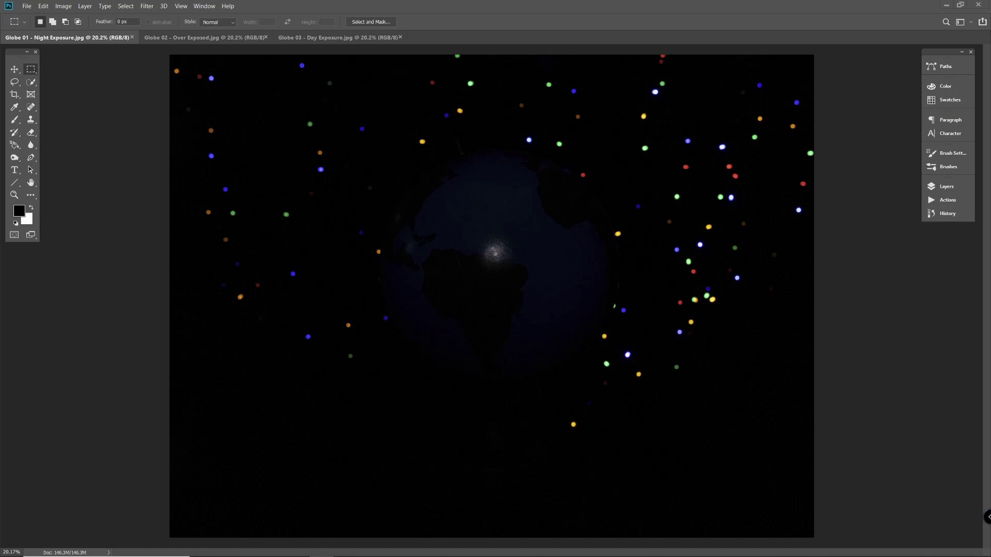
Step: Examine the camera data in the file info of the Night Exposure, Over Exposed and Day Exposure globe photos
click(27, 6)
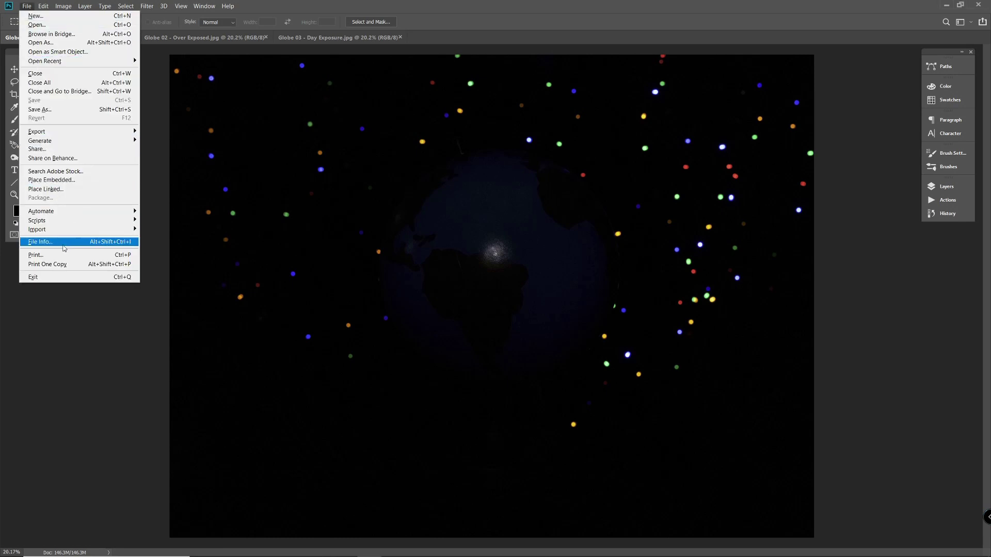
click(64, 242)
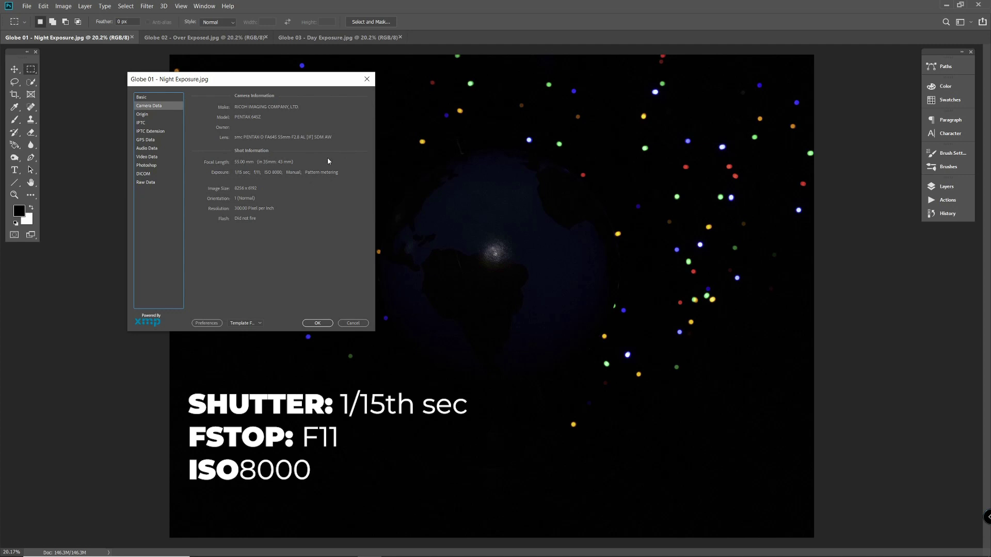
click(318, 323)
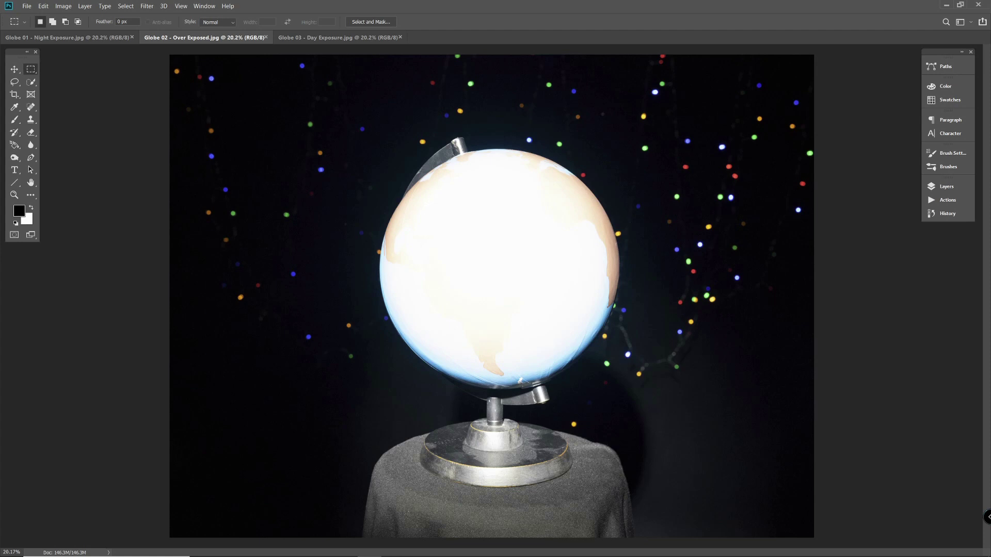
click(26, 6)
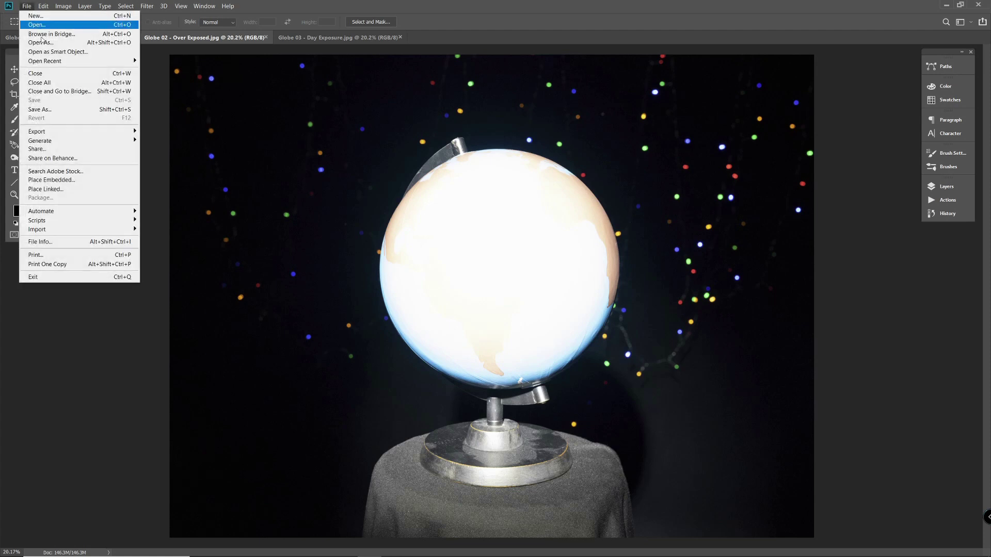
click(73, 240)
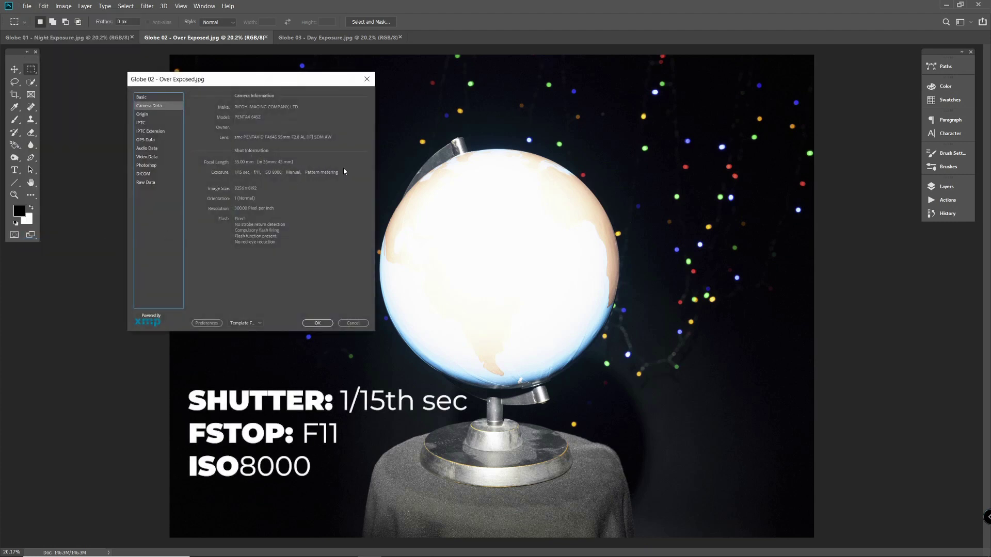
click(317, 323)
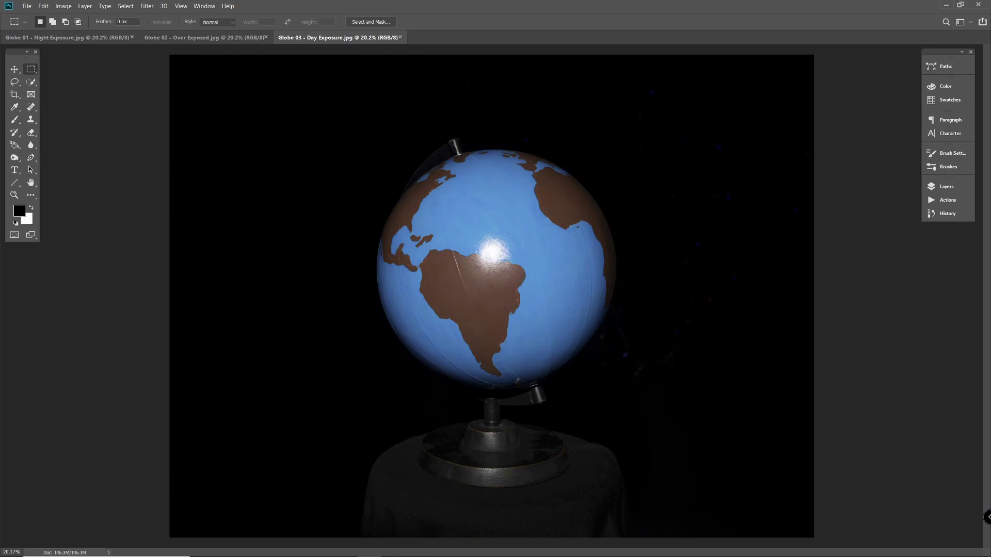
click(26, 6)
click(54, 242)
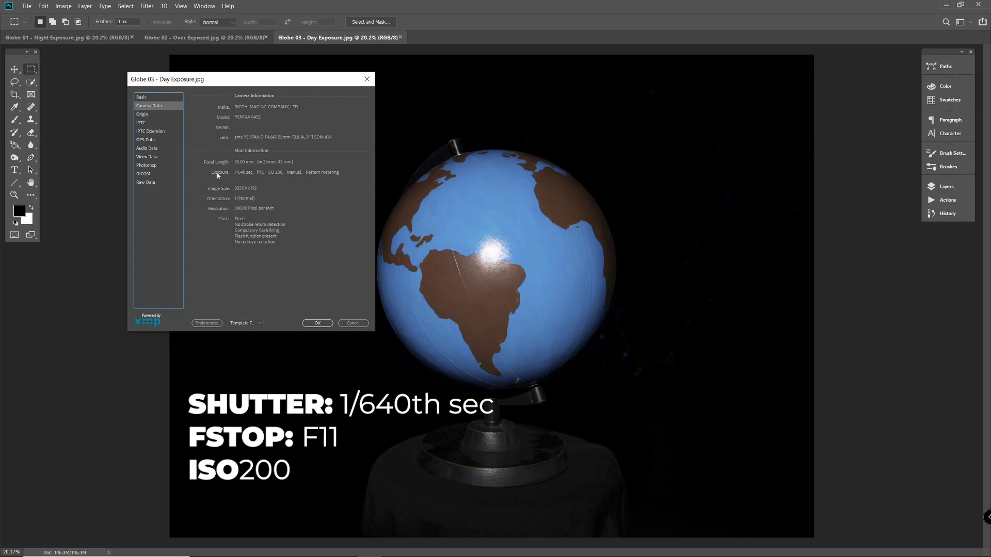
click(318, 323)
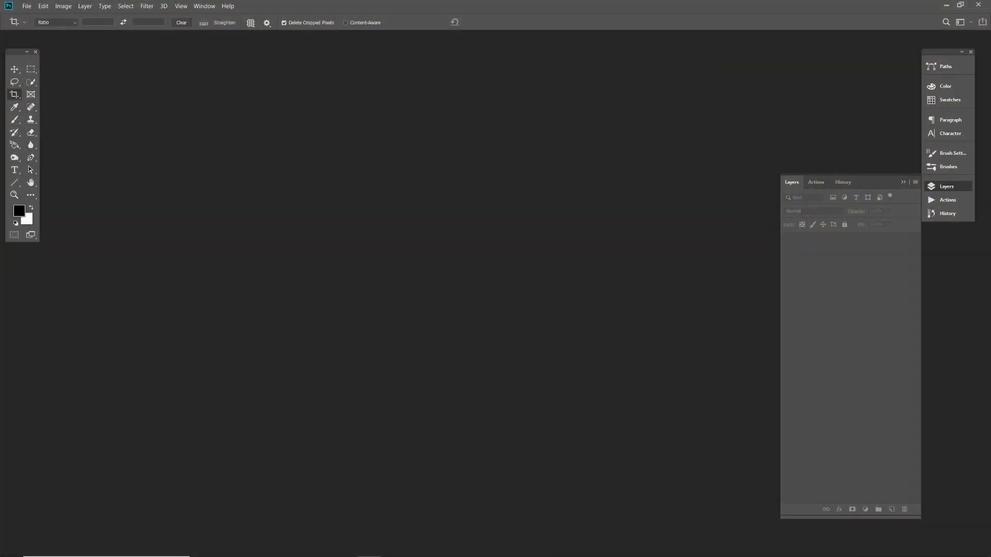
Step: Open Globe 01 - Continents 01.jpg and crop it closely around the globe, excluding most of the surrounding backdrop and column
click(26, 6)
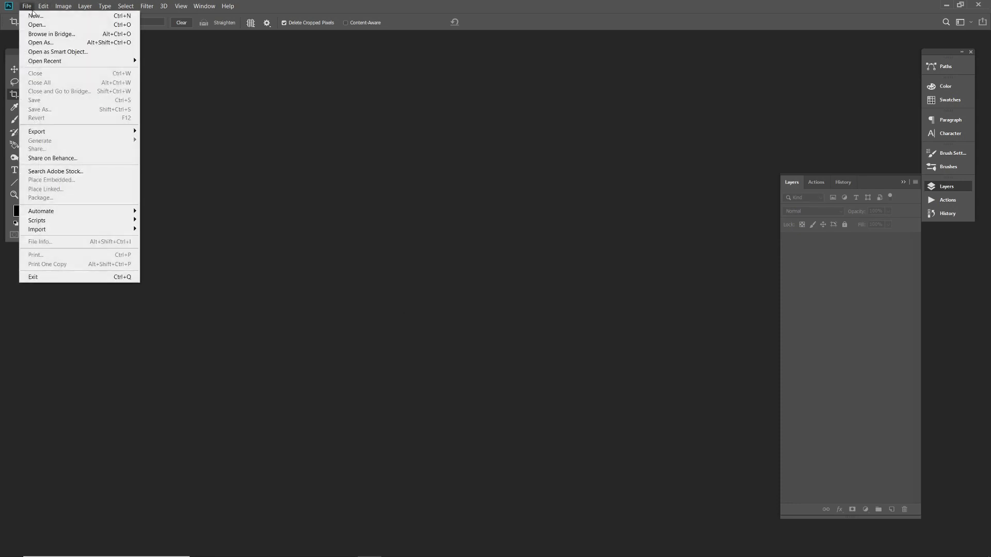
mouse_move(59, 63)
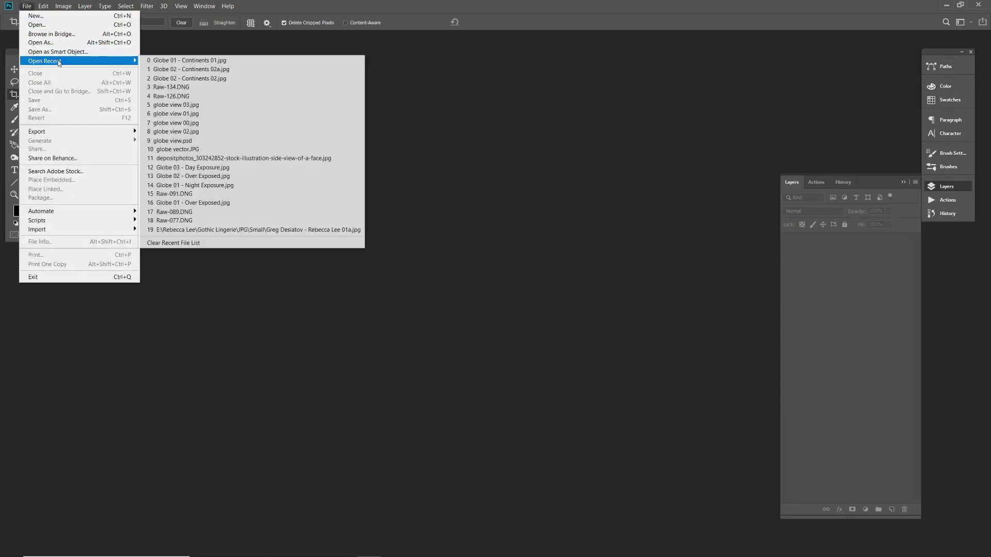
click(183, 60)
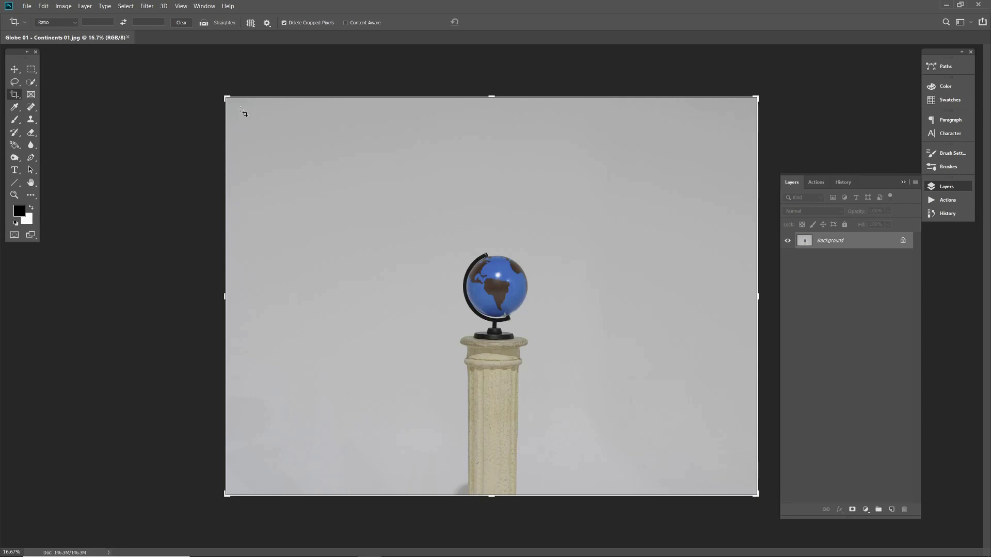
drag(226, 97, 340, 172)
drag(640, 420, 528, 336)
key(Return)
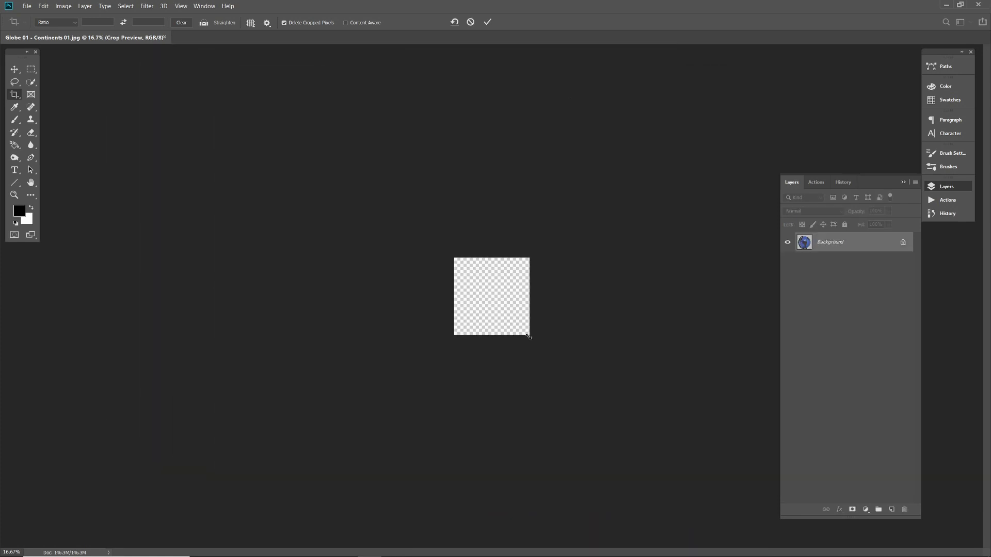
key(ctrl+plus)
key(ctrl+plus)
key(ctrl+plus)
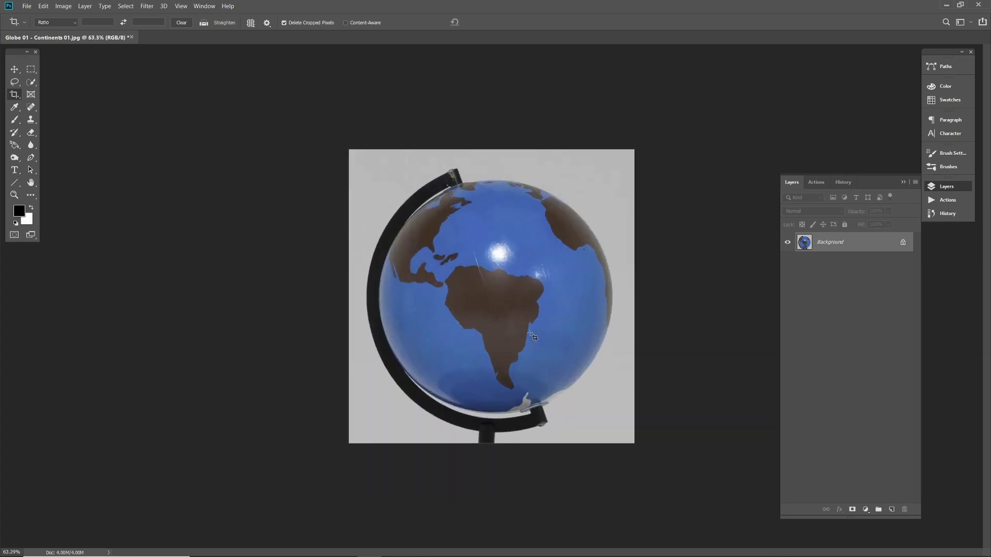
Step: Open Globe 02 - Continents 02a.jpg and copy its image into the cropped globe document as a new layer, closing the source file
click(27, 6)
mouse_move(55, 61)
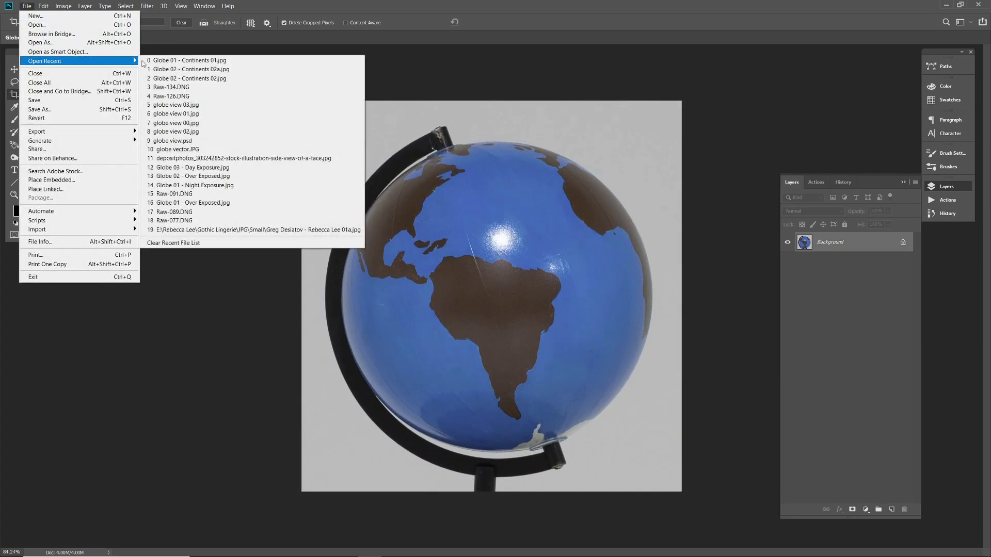
click(180, 69)
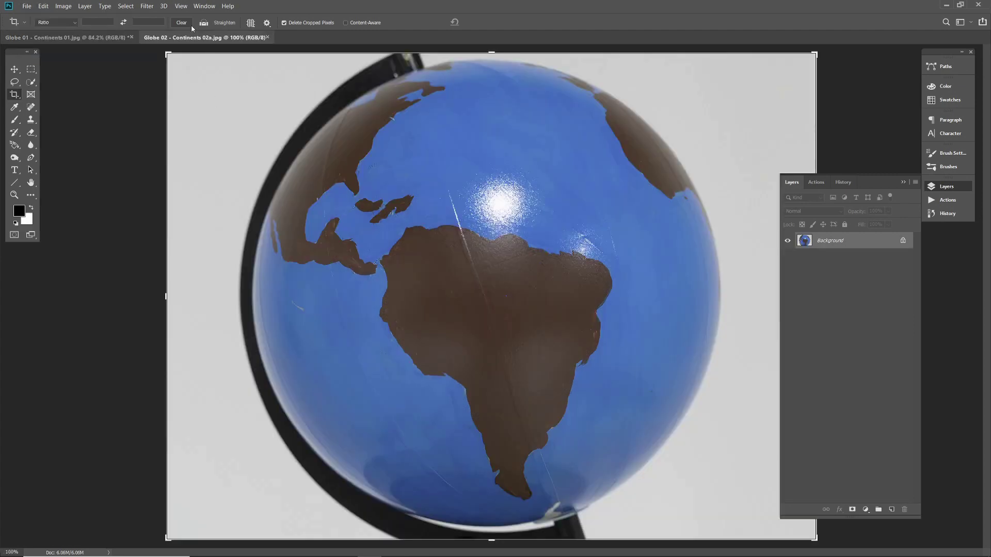
drag(173, 38, 39, 73)
click(15, 68)
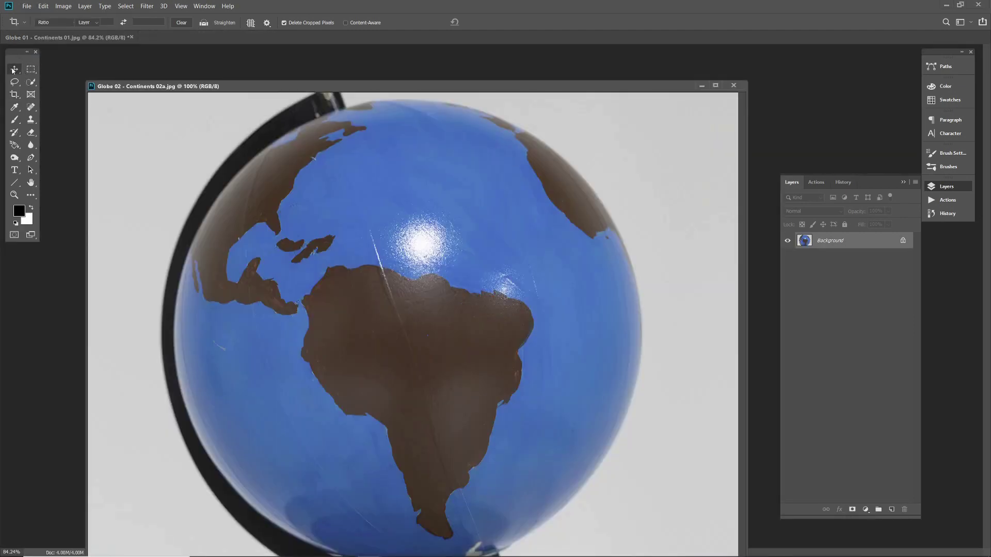
drag(515, 87, 299, 62)
drag(478, 236, 572, 113)
click(517, 62)
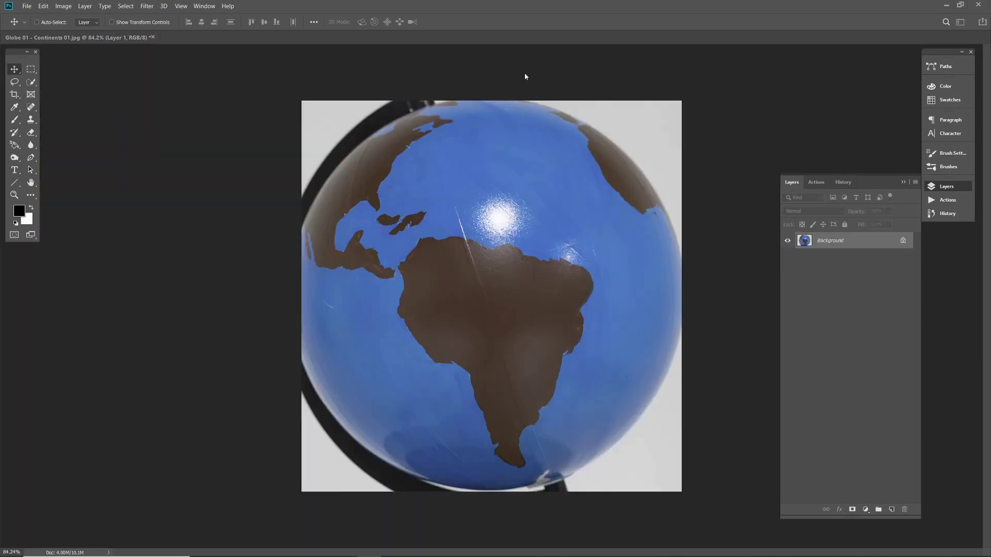
Step: Set Layer 1's opacity to 79% and scale and move it so its globe outline matches the background globe
click(46, 7)
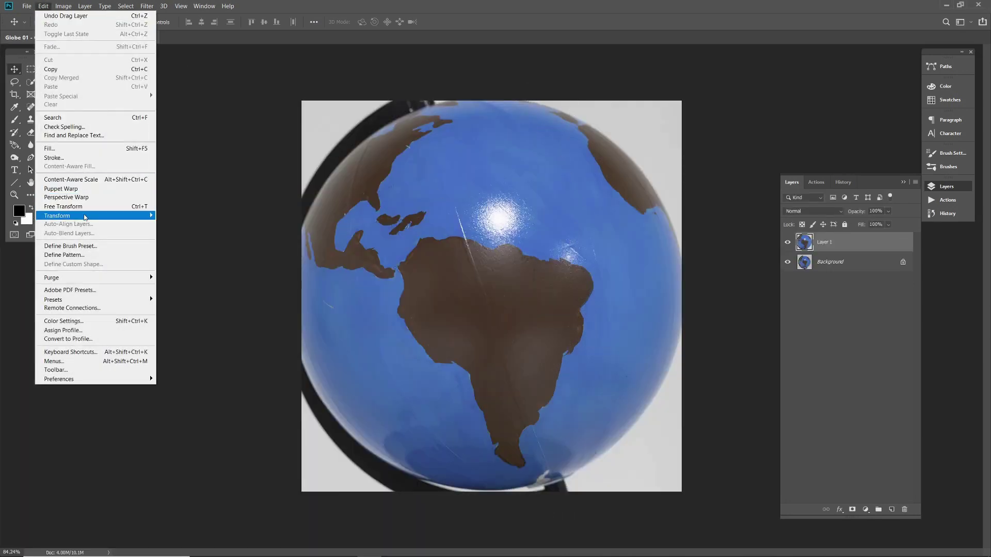
mouse_move(129, 216)
click(164, 231)
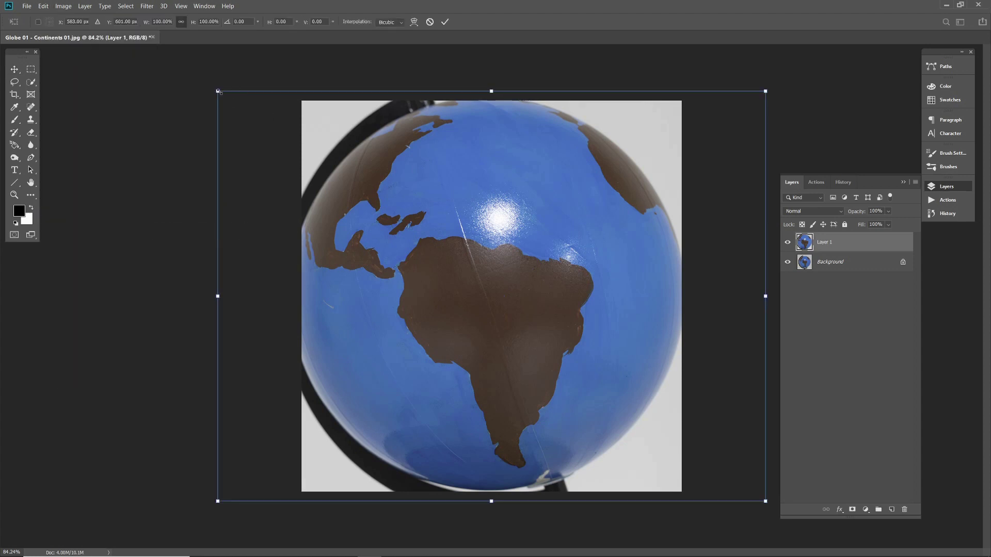
drag(857, 212, 850, 212)
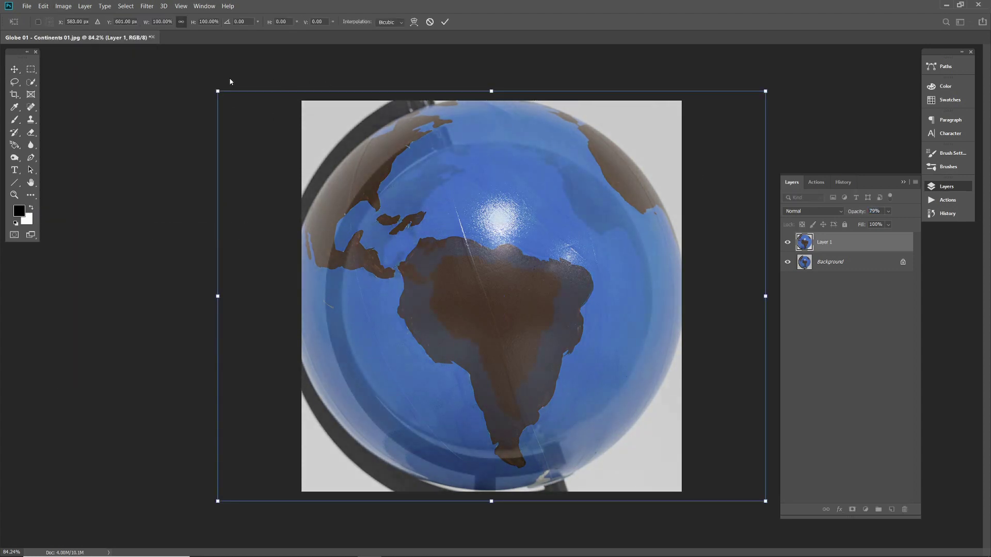
drag(218, 91, 267, 127)
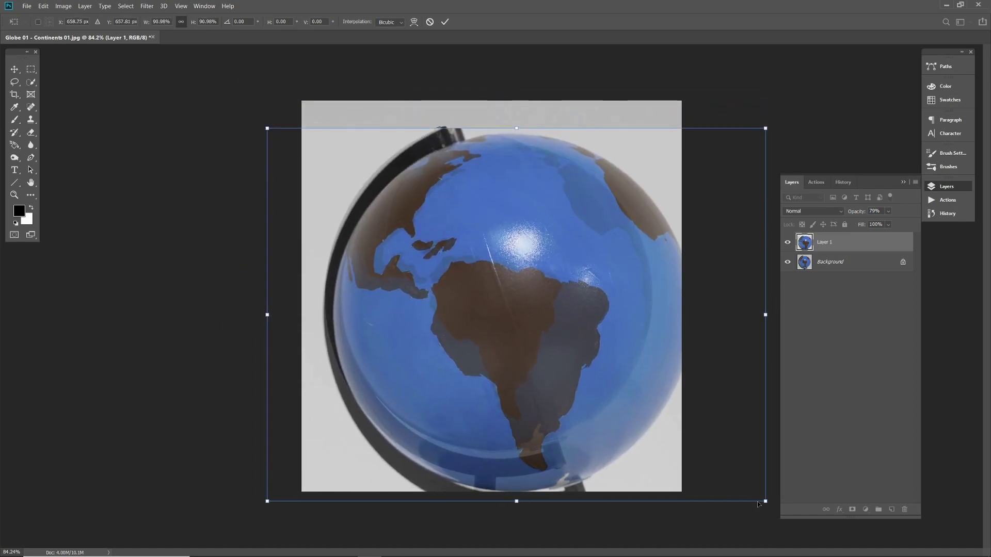
drag(760, 503, 709, 465)
drag(602, 361, 610, 363)
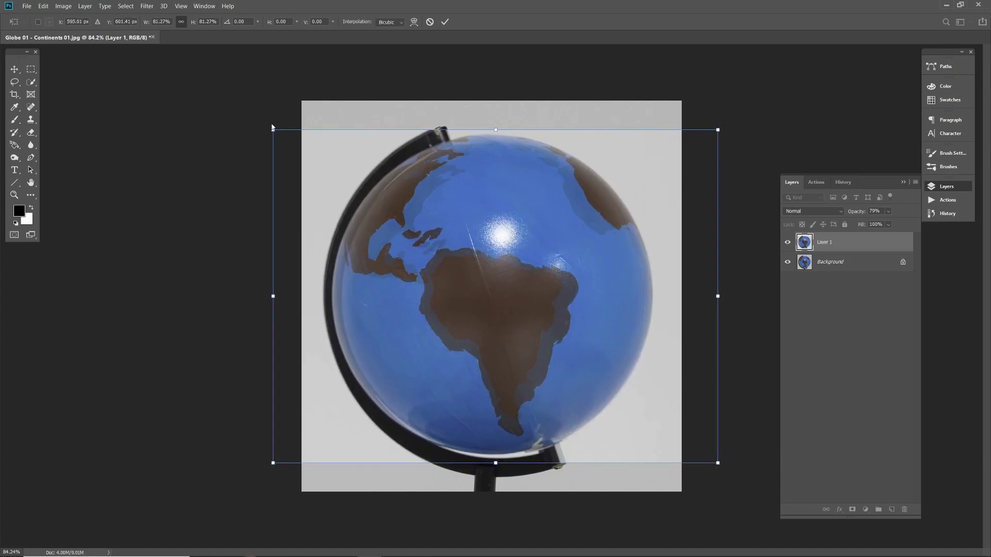
drag(273, 129, 279, 134)
drag(717, 462, 714, 460)
drag(638, 409, 638, 411)
drag(716, 132, 716, 132)
key(Return)
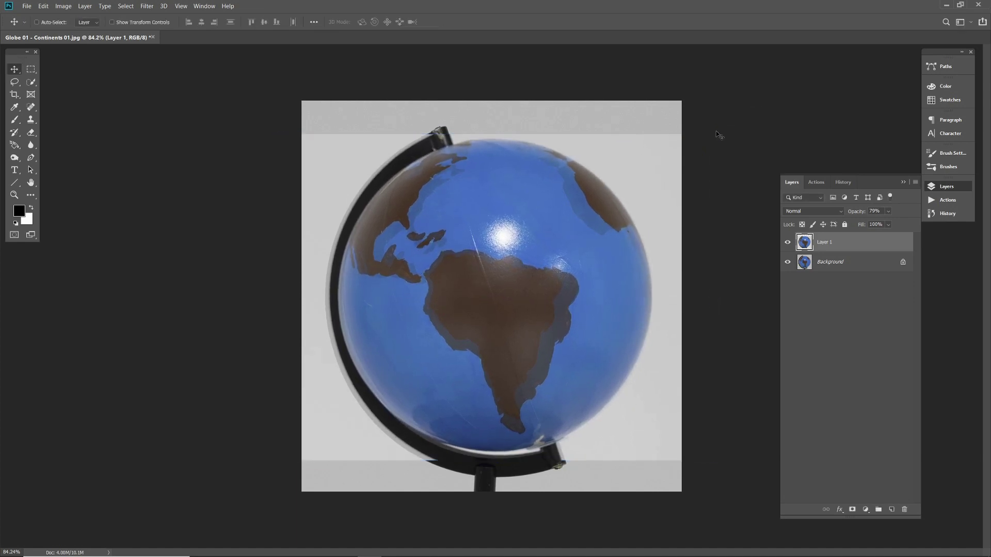
Step: Return Layer 1 to 100% opacity and toggle its visibility to compare the continents on the two globes
drag(857, 212, 904, 213)
scroll(648, 330, up, 2)
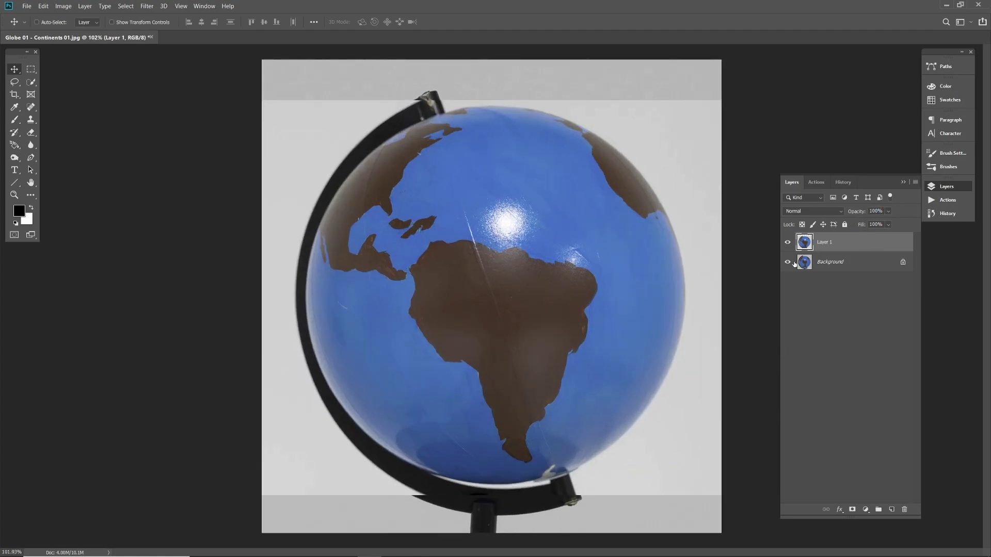
click(788, 242)
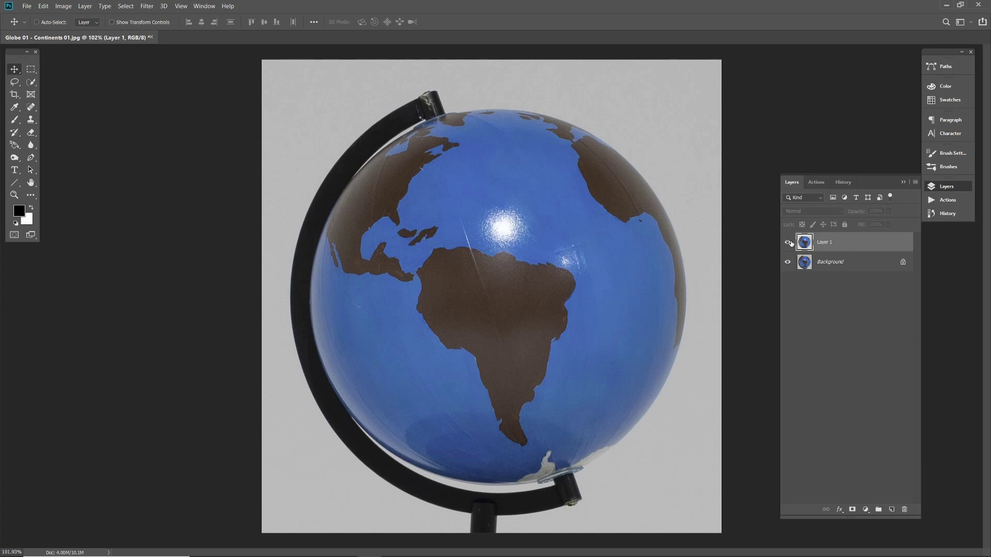
click(789, 243)
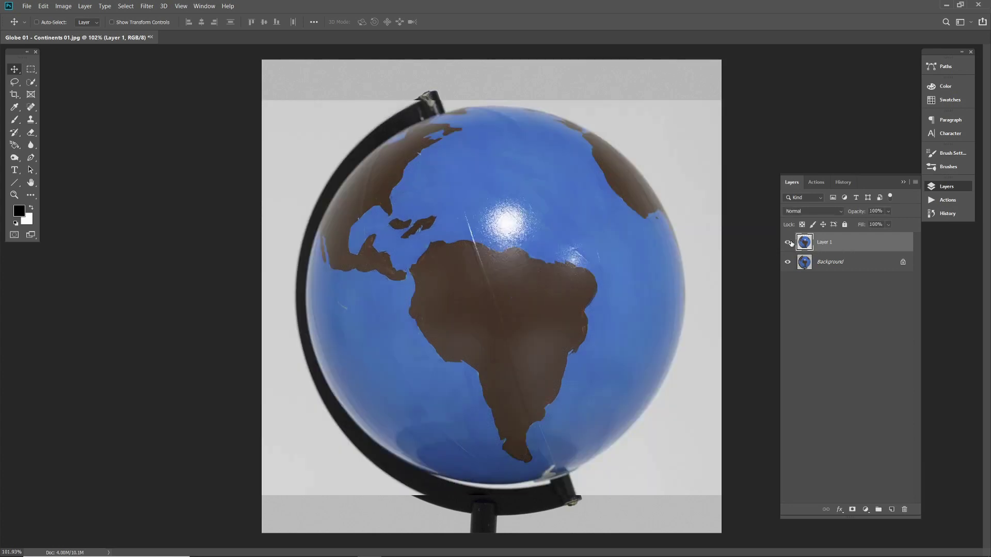
click(787, 242)
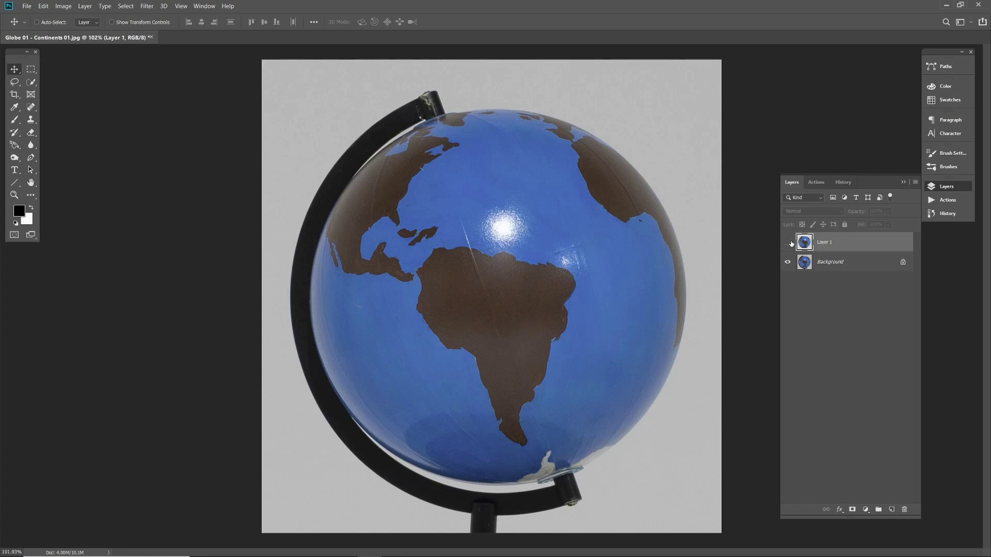
click(790, 243)
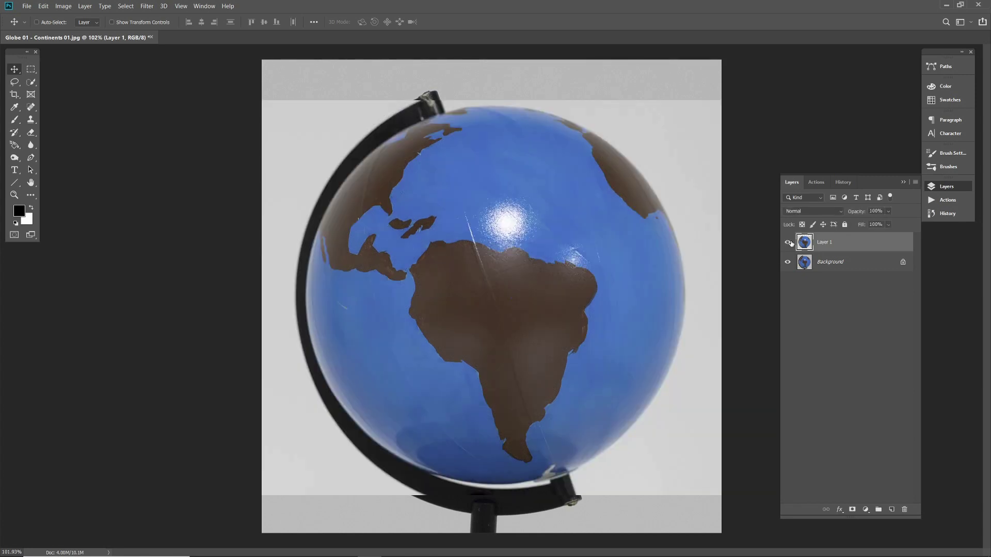
click(788, 243)
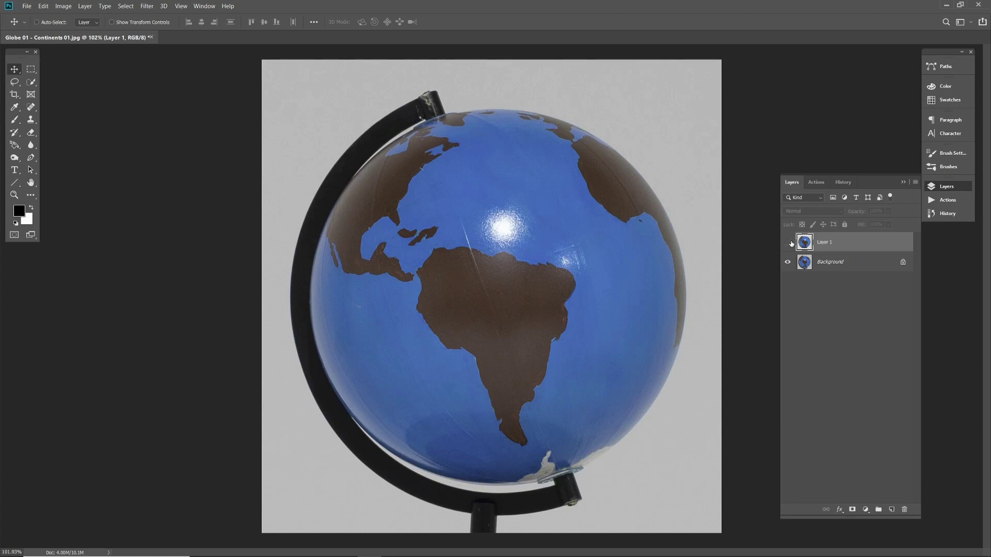
click(789, 243)
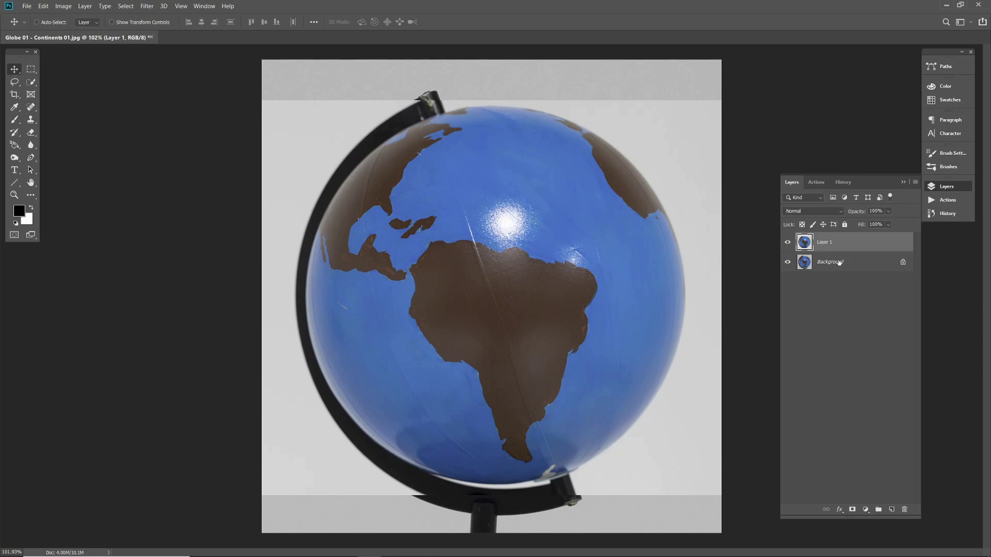
Step: Set Layer 1's opacity to 50% and scale it to about 87%, moving its South America over the background's
click(875, 211)
text(50)
key(Return)
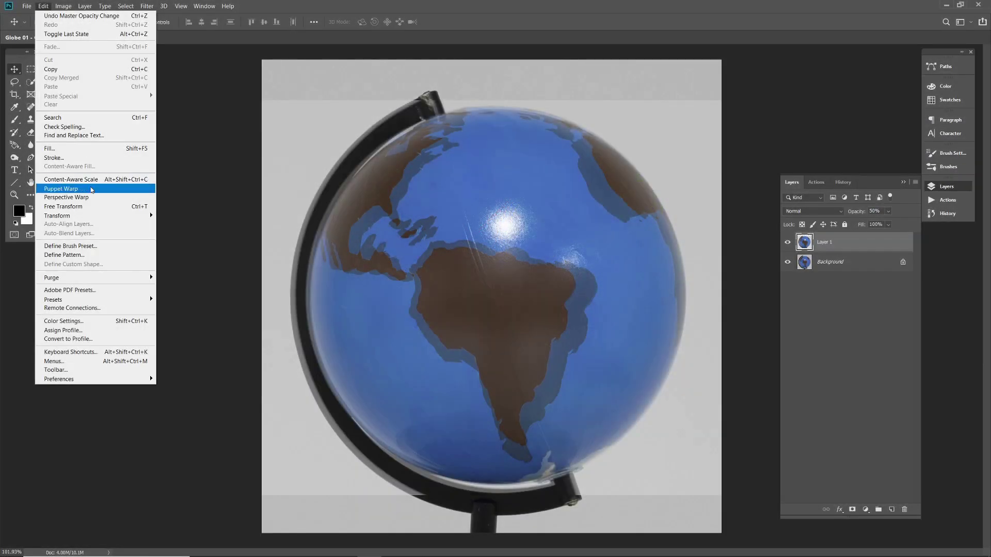
mouse_move(150, 216)
click(171, 227)
drag(236, 98, 246, 107)
drag(762, 495, 727, 468)
drag(246, 107, 265, 122)
drag(726, 467, 724, 465)
drag(636, 395, 632, 395)
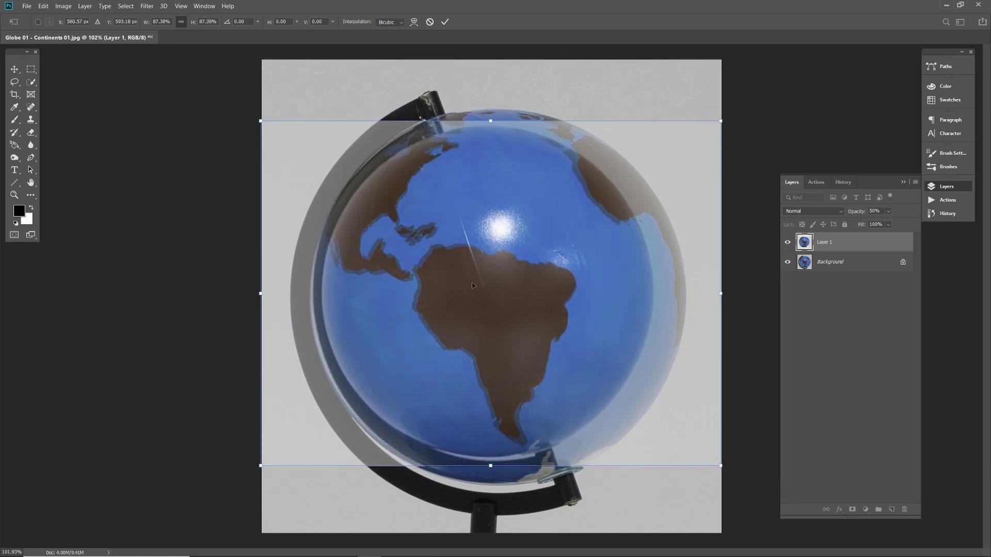
Step: Fine-tune Layer 1's scale to about 86% and its position so South America lines up on both globes
drag(258, 122, 267, 126)
drag(719, 465, 715, 461)
drag(266, 125, 266, 128)
drag(718, 462, 719, 465)
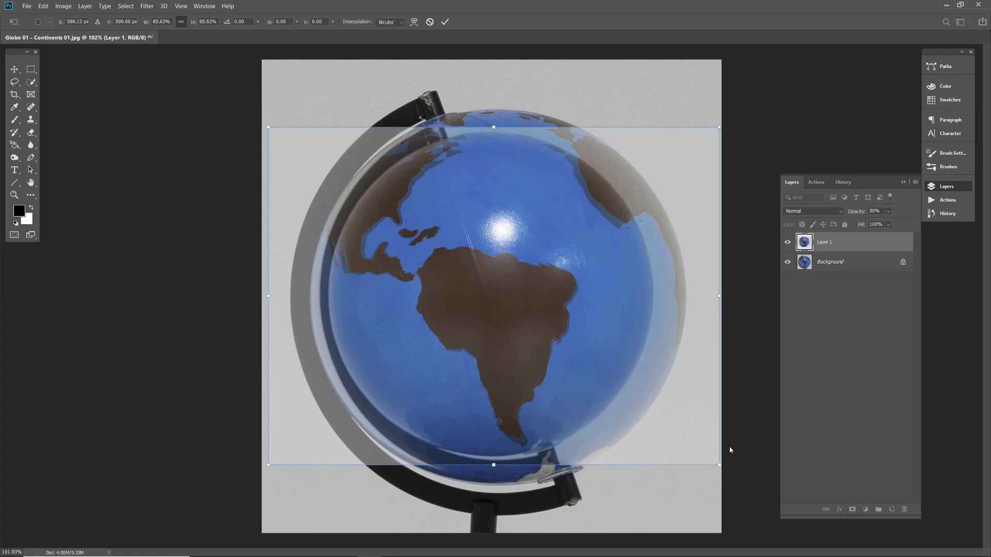
drag(591, 402, 588, 400)
drag(715, 464, 715, 463)
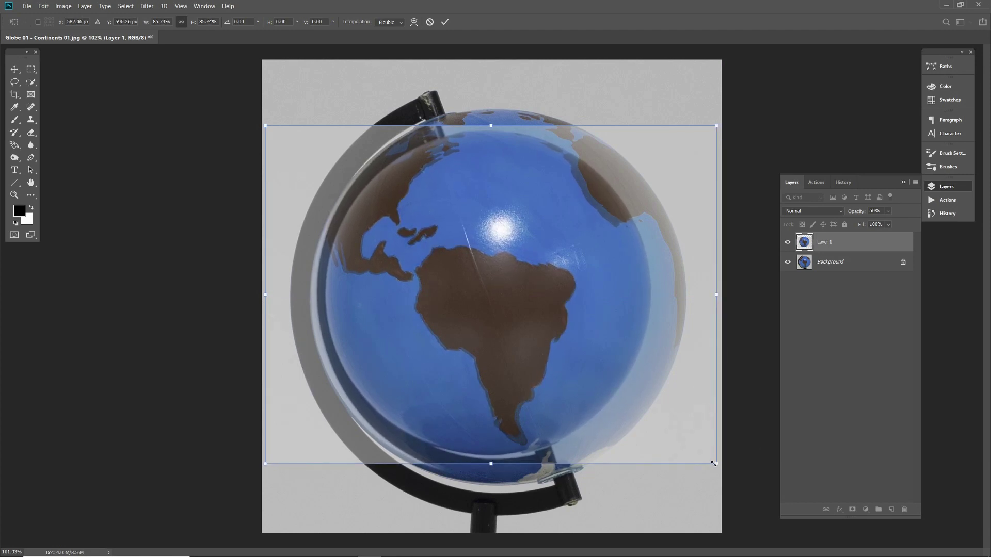
key(Return)
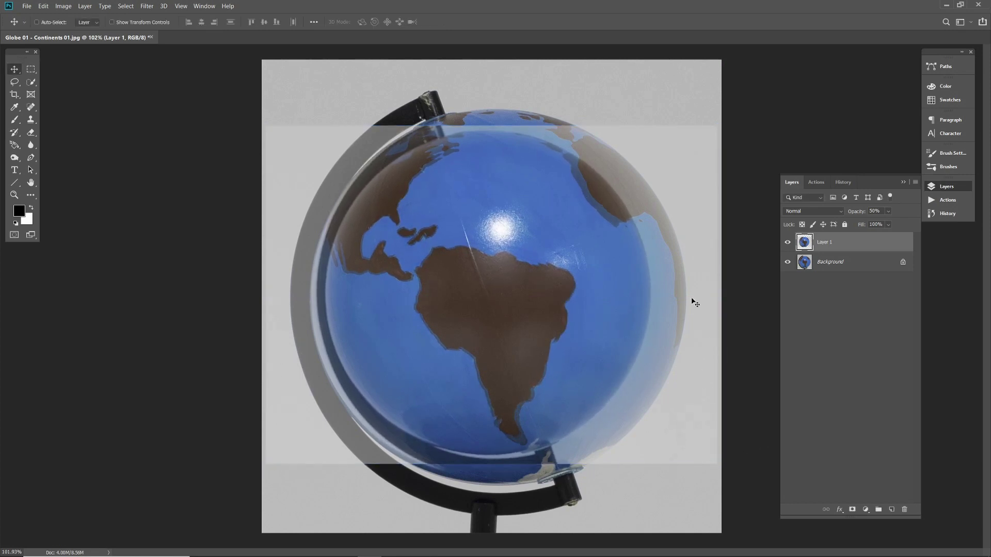